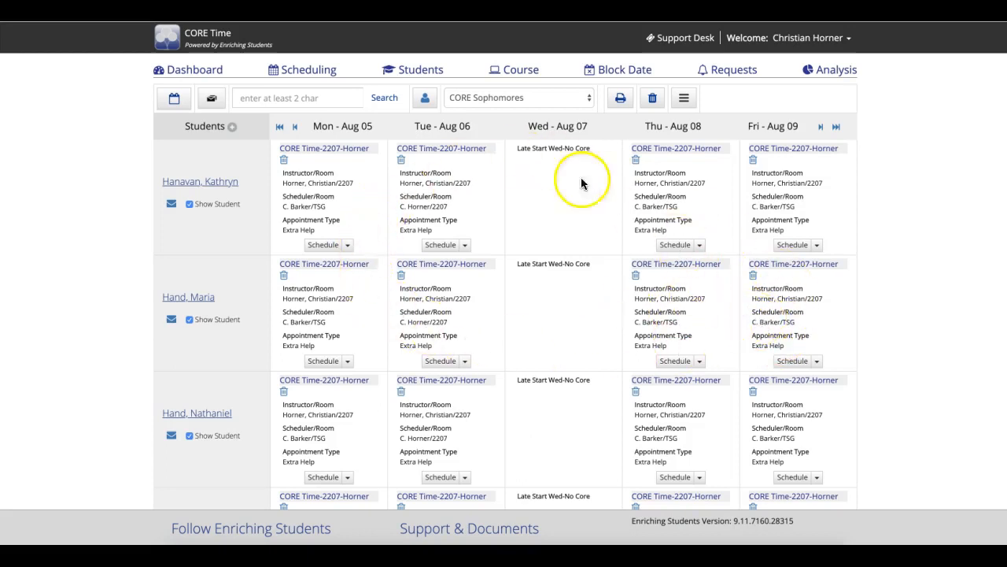
- Open the course settings and rename the staffer's course to "Aerospace Club"
click(522, 67)
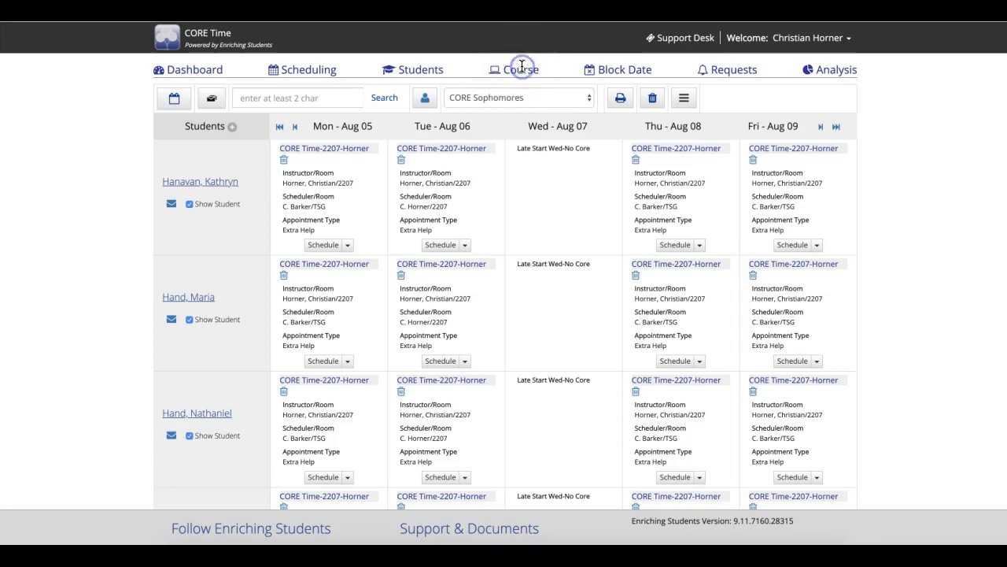
click(513, 69)
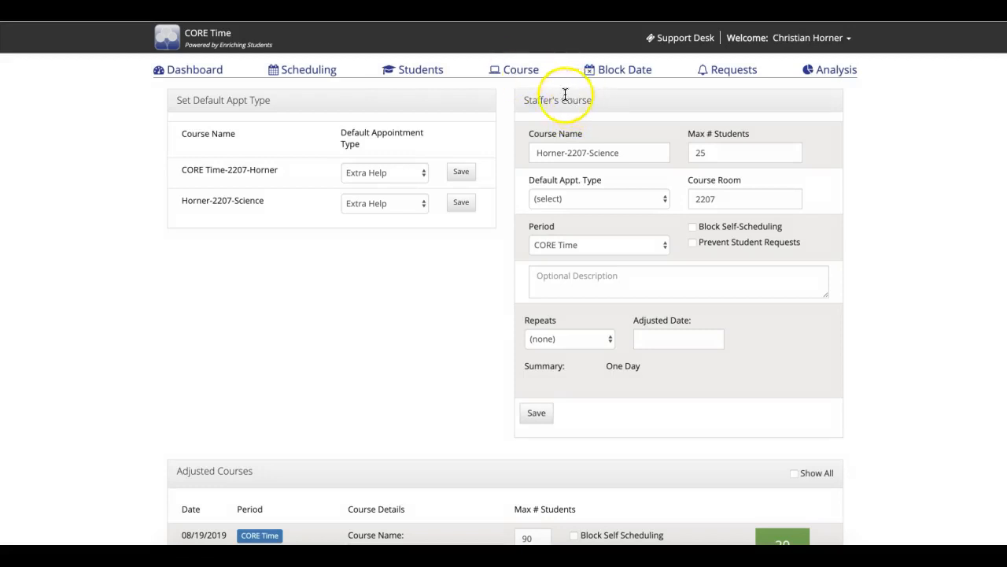
drag(622, 153, 535, 151)
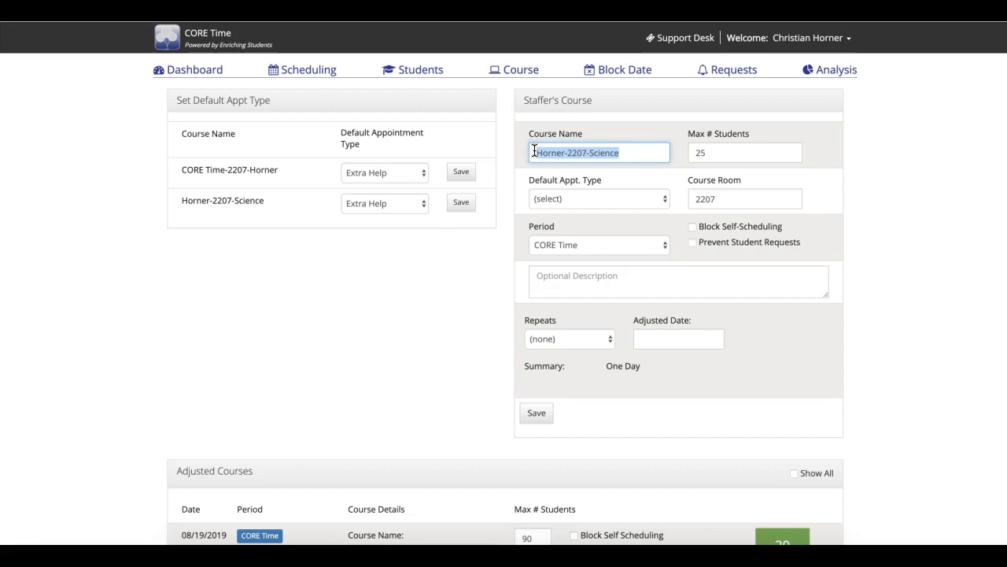
text(Aerospace Club)
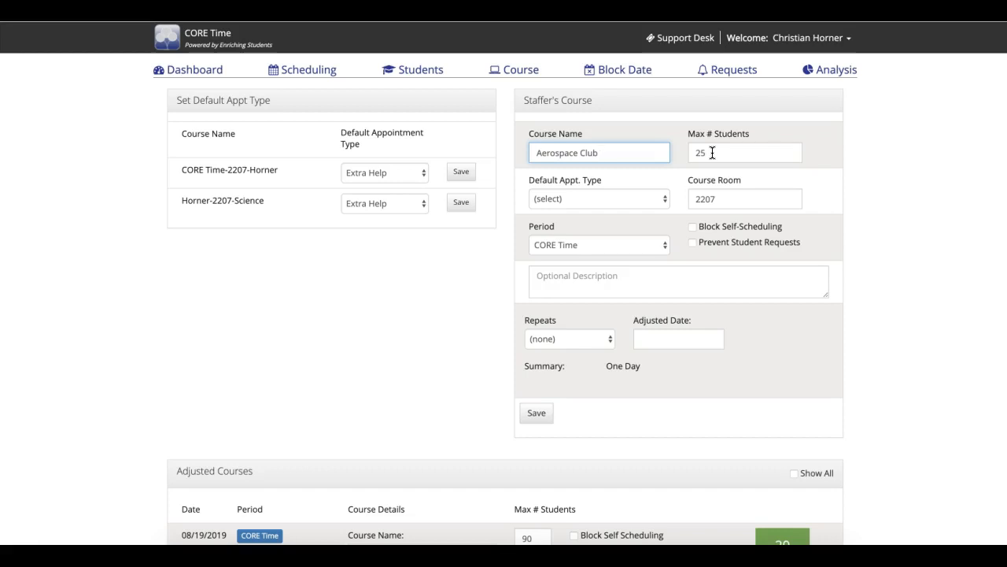
- Set the maximum number of students for the Aerospace Club course to 70
click(708, 152)
key(BackSpace)
text(0)
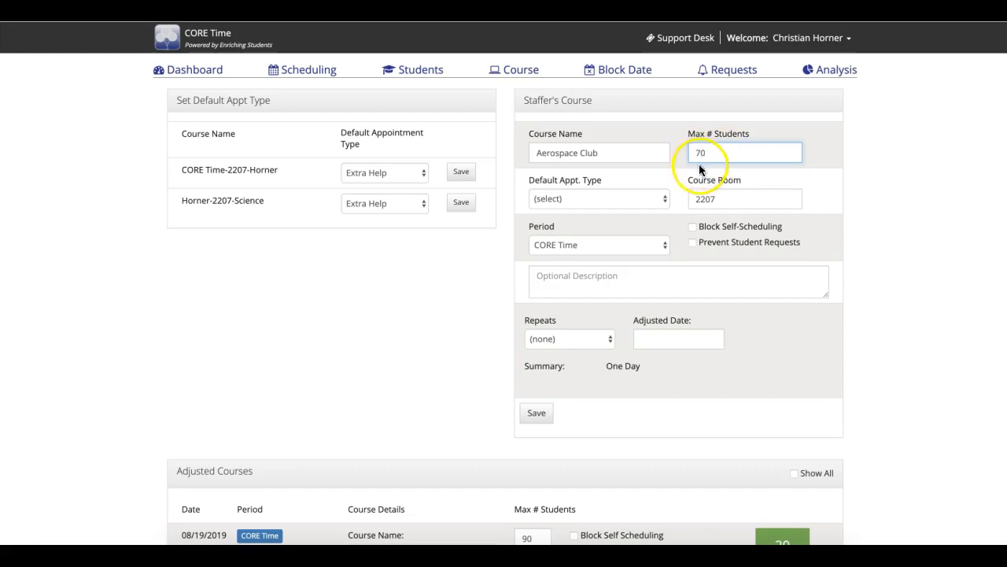
- Set the staffer's course's default appointment type to Club and choose CORE Time as its period
click(665, 199)
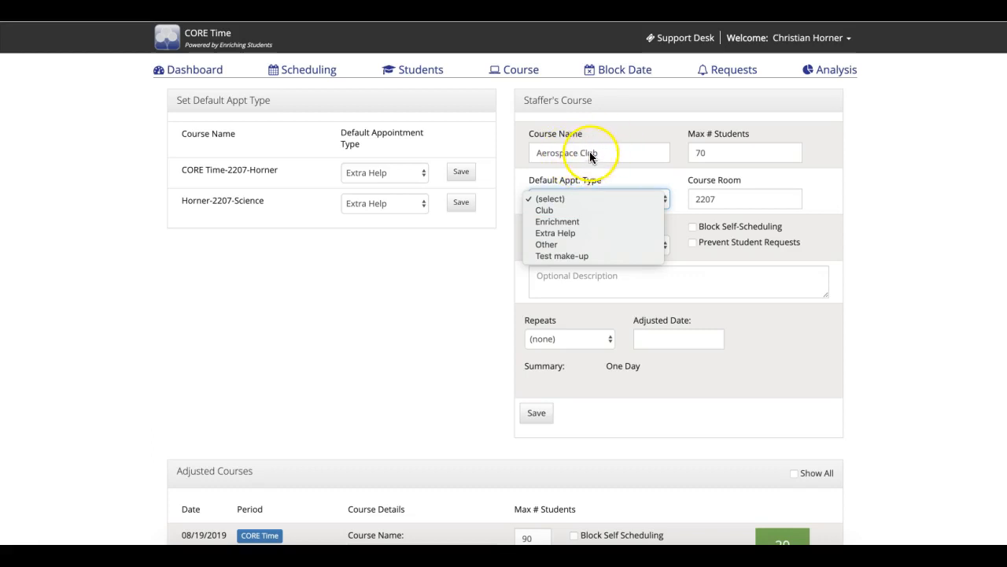
click(552, 211)
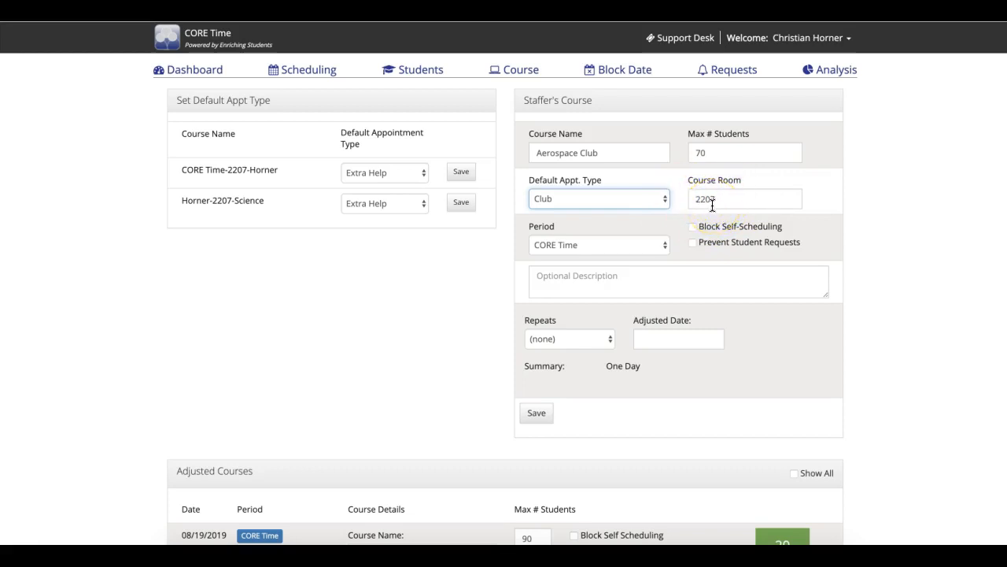
click(604, 246)
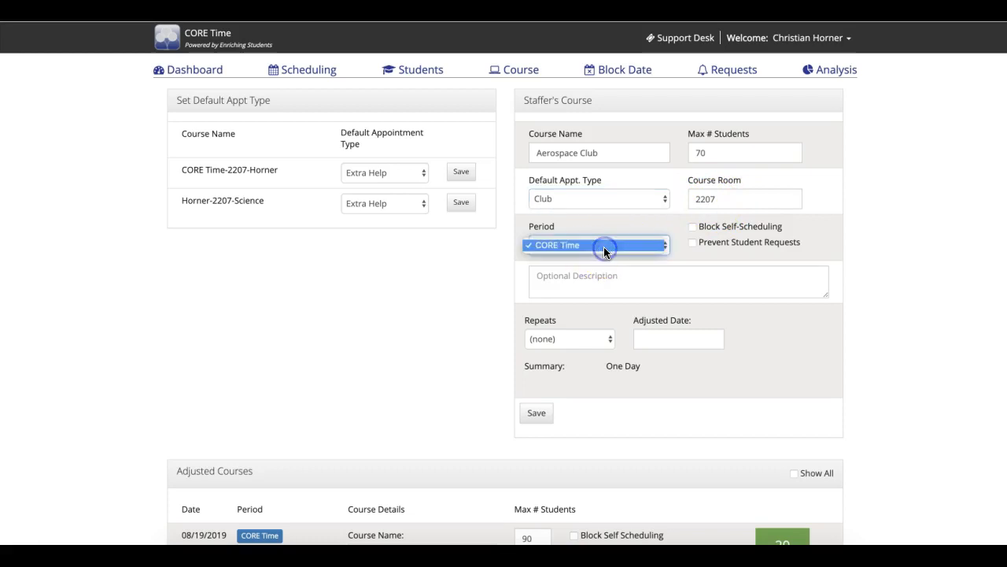
click(604, 246)
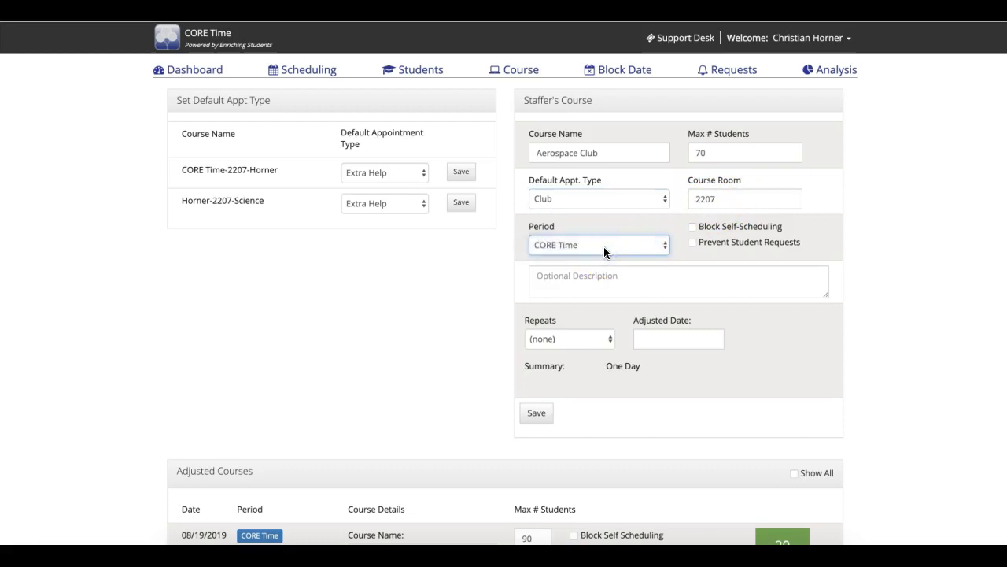
- Add the description "This is the interest meeting for Aerospace Engineering! Hope to see you there!" and set the adjusted date to 08/16/2019
click(584, 276)
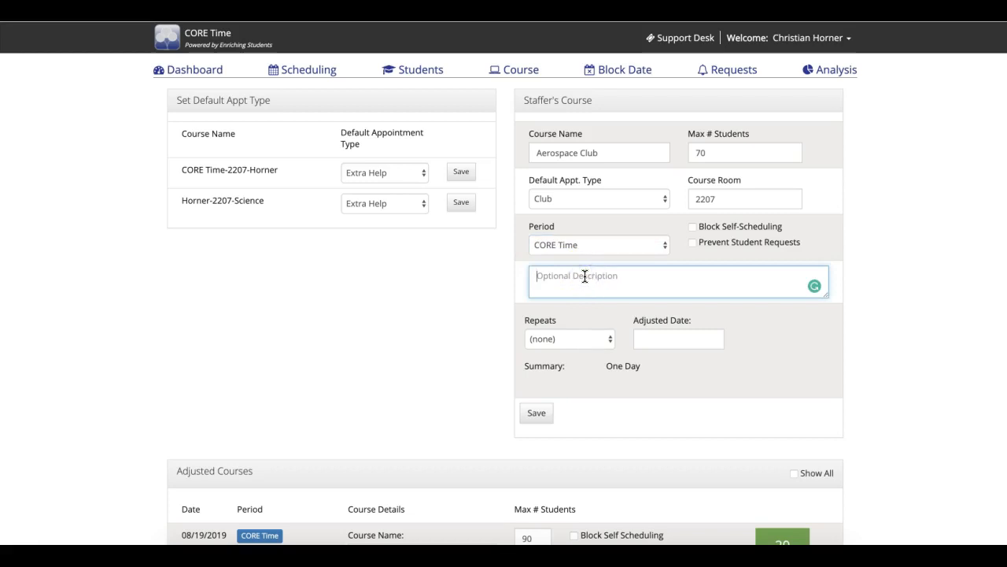
text(This is the interest meeting for Aerospace Engineering! Hope)
key(BackSpace)
key(BackSpace)
text(pe to see you there!)
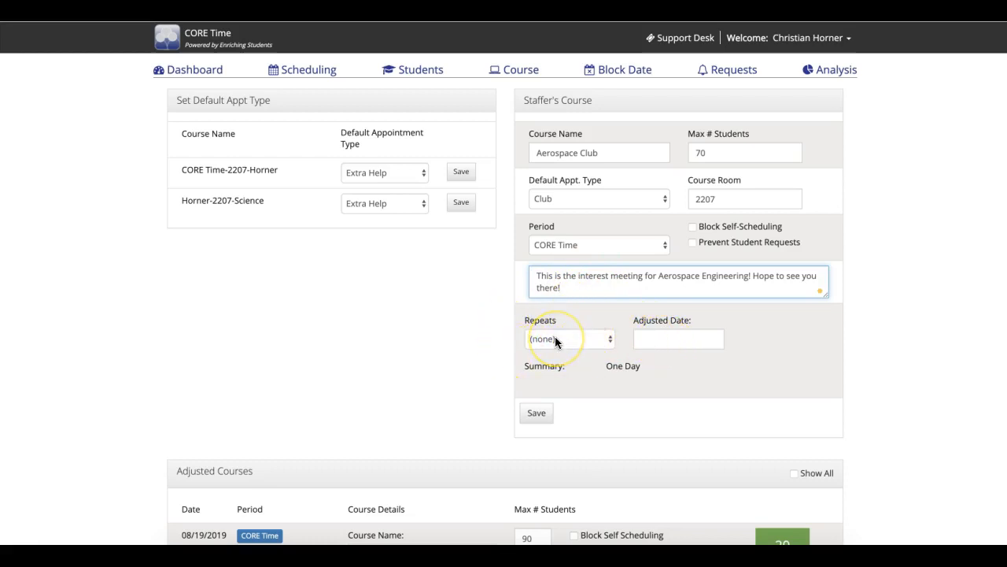
click(662, 339)
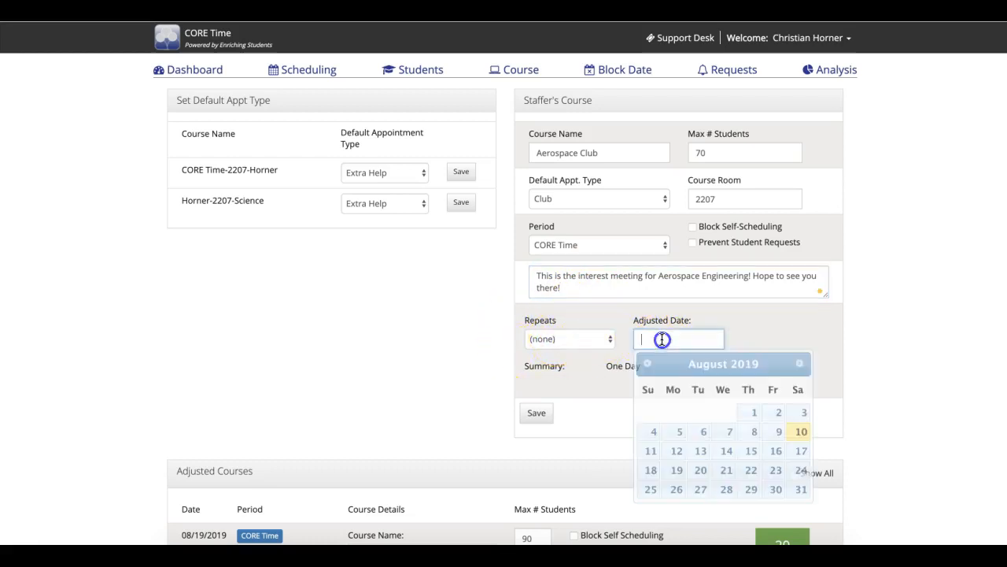
click(778, 453)
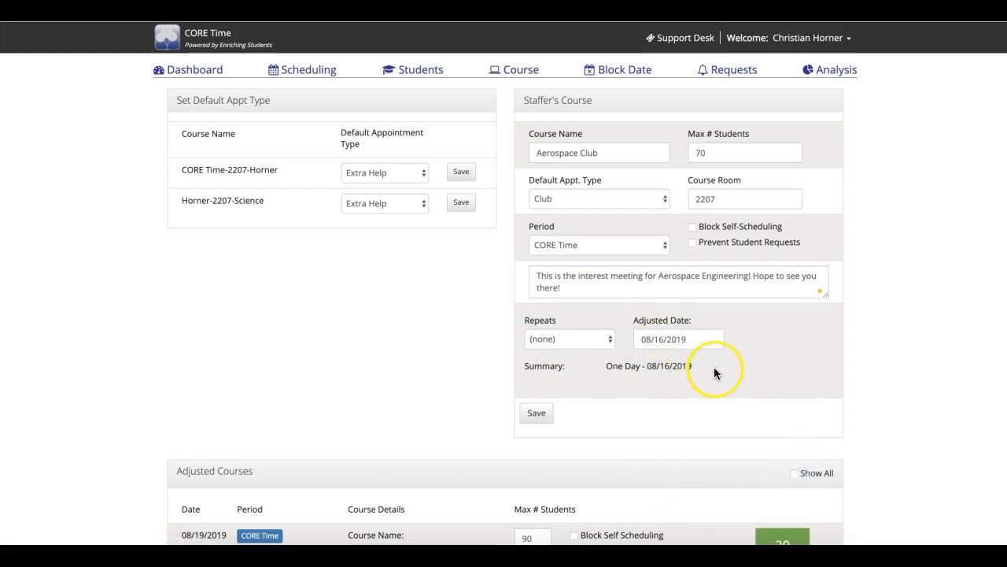
- Review the completed Aerospace Club details against the existing AP Physics 1 Academic Club entry under Adjusted Courses
scroll(714, 368, down, 3)
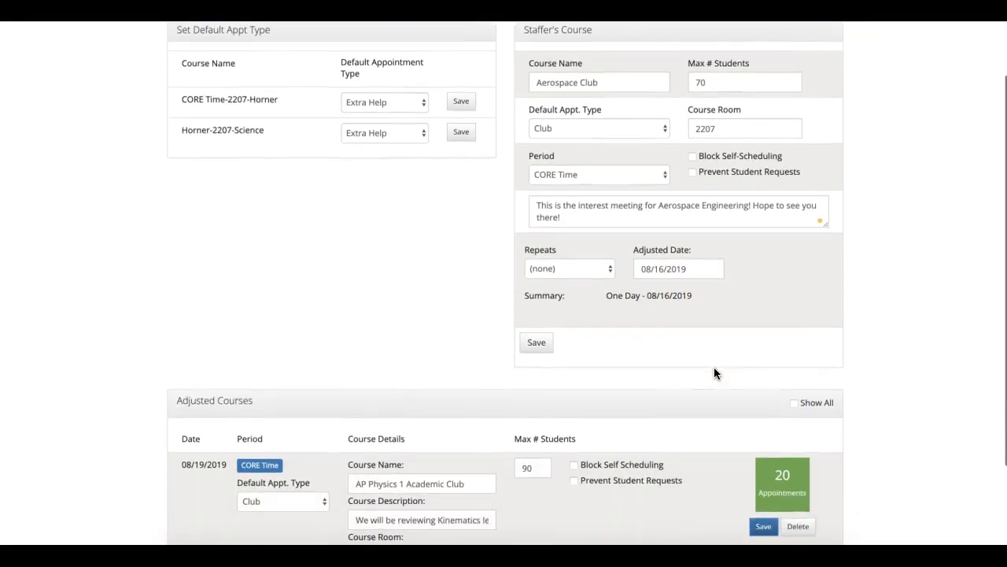
scroll(714, 373, down, 1)
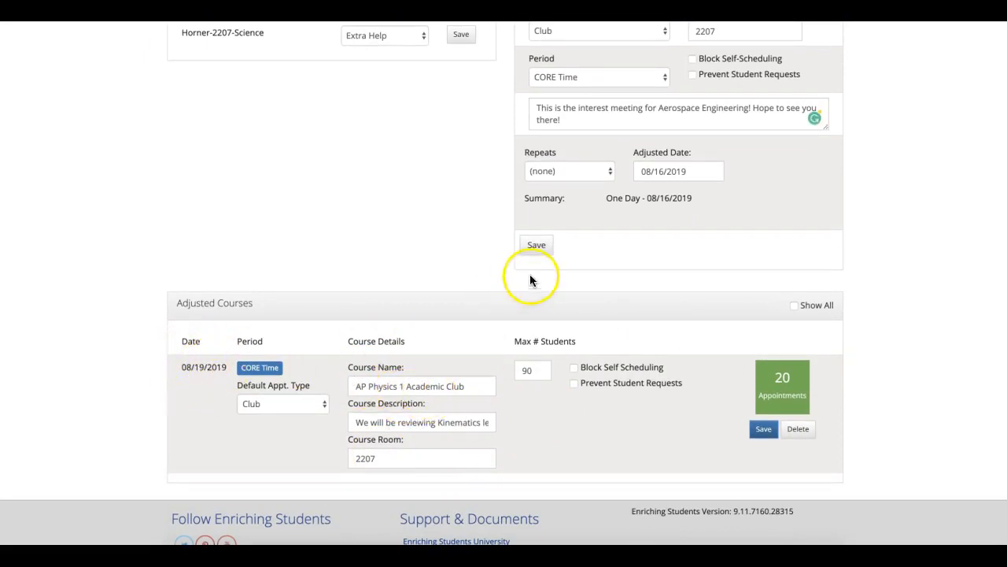
scroll(652, 266, up, 3)
scroll(652, 265, down, 2)
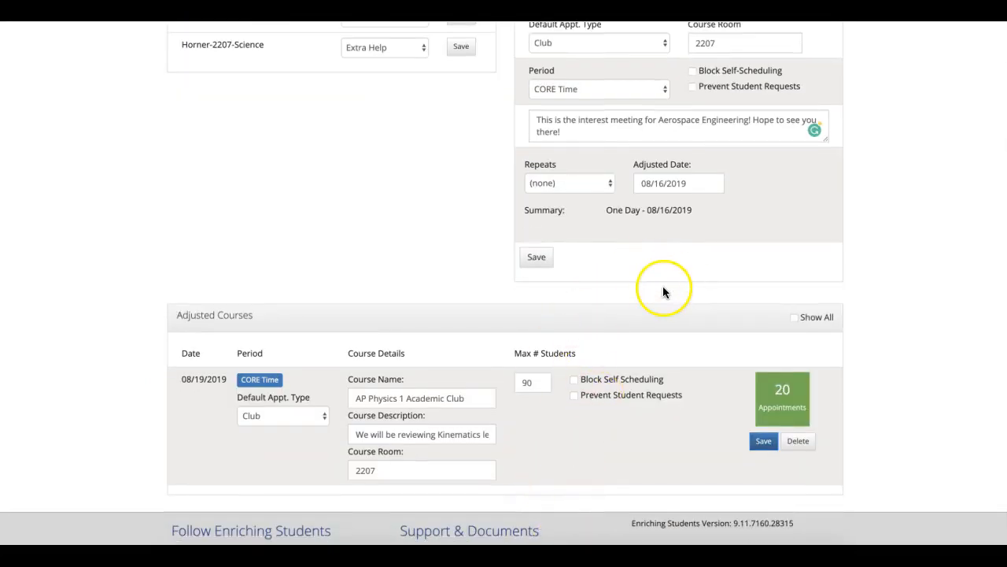
scroll(676, 241, up, 3)
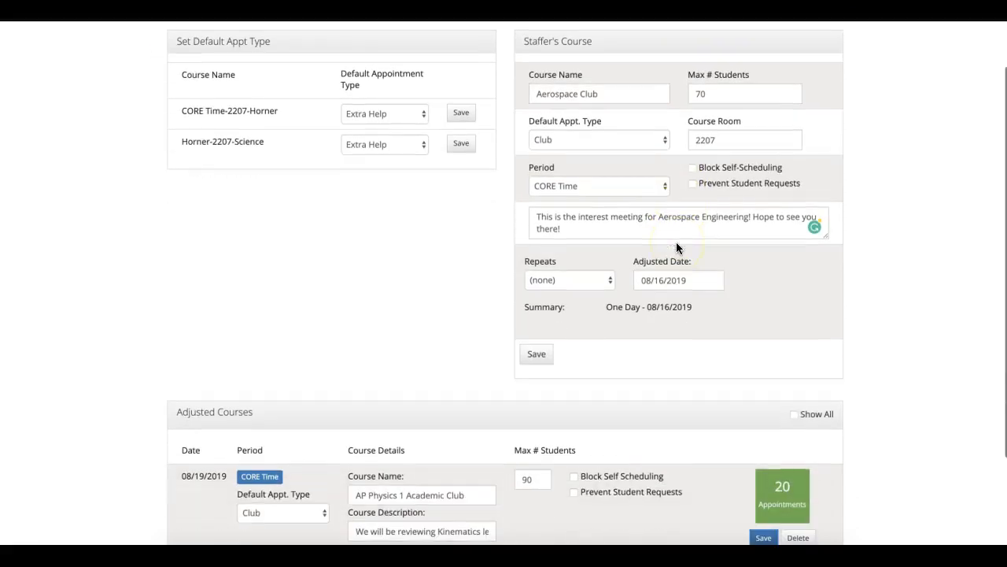
scroll(596, 456, down, 3)
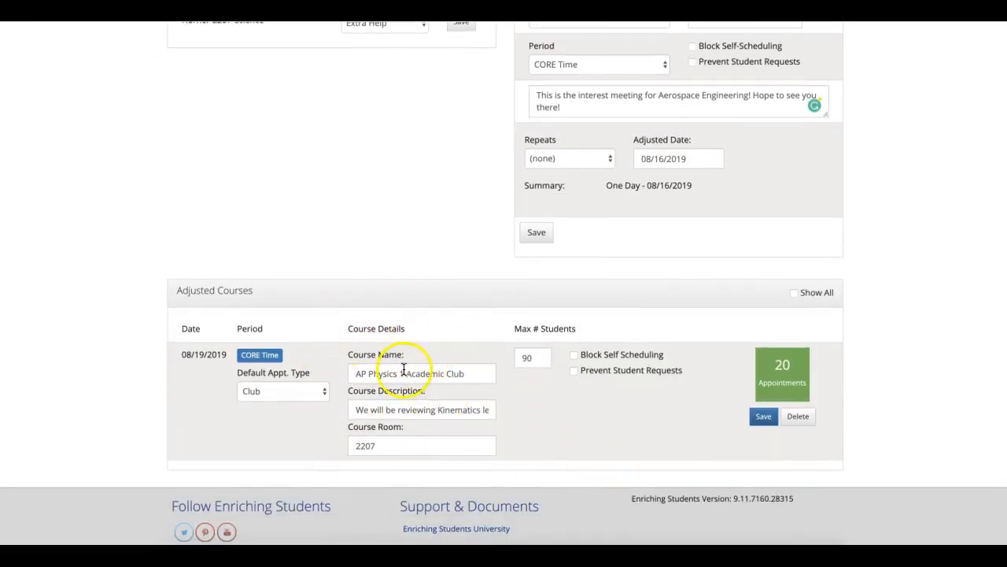
scroll(637, 228, up, 4)
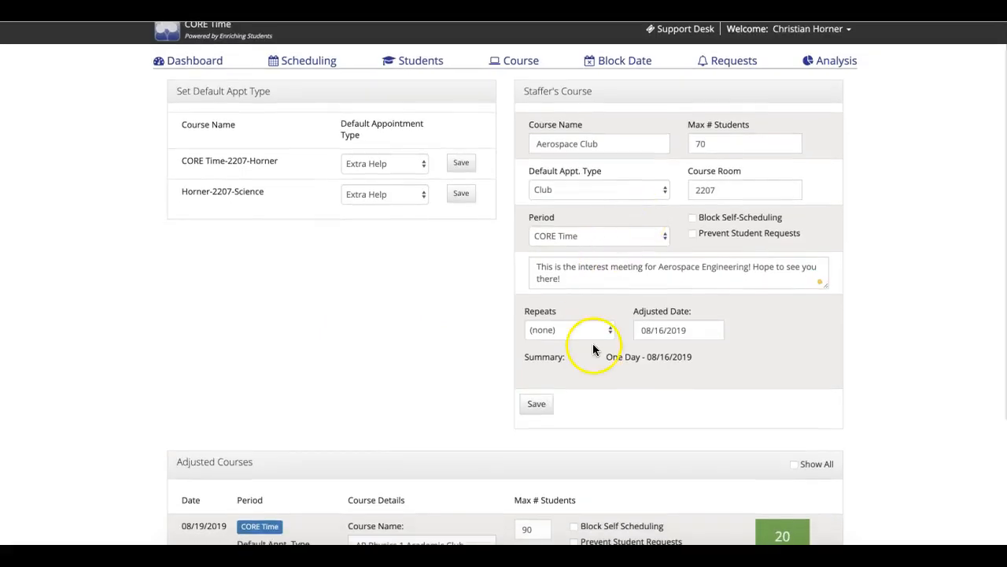
scroll(593, 343, down, 2)
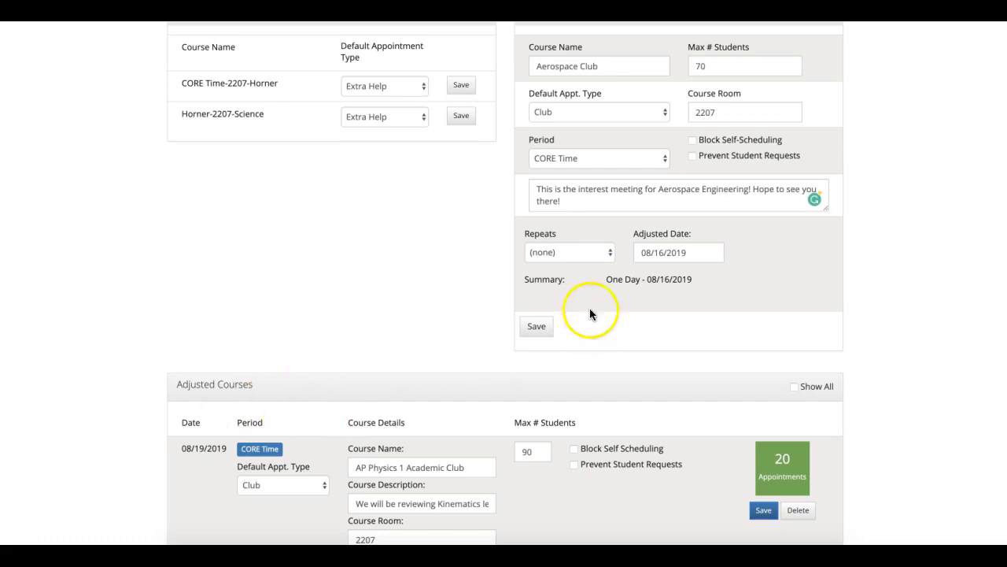
scroll(606, 318, up, 3)
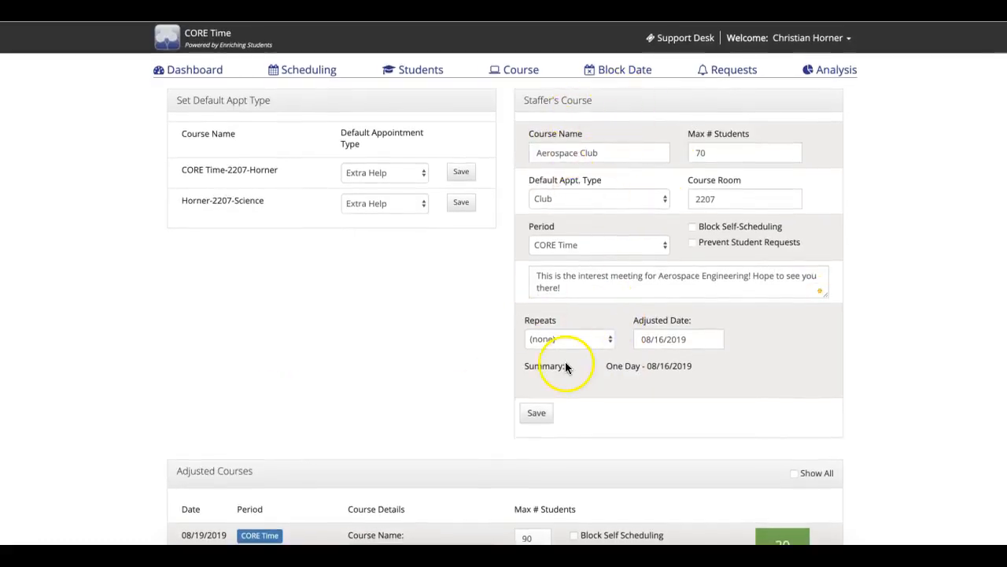
- Save the Aerospace Club course adjustment and its 08/16/2019 entry in the Adjusted Courses list
scroll(562, 358, down, 3)
click(538, 310)
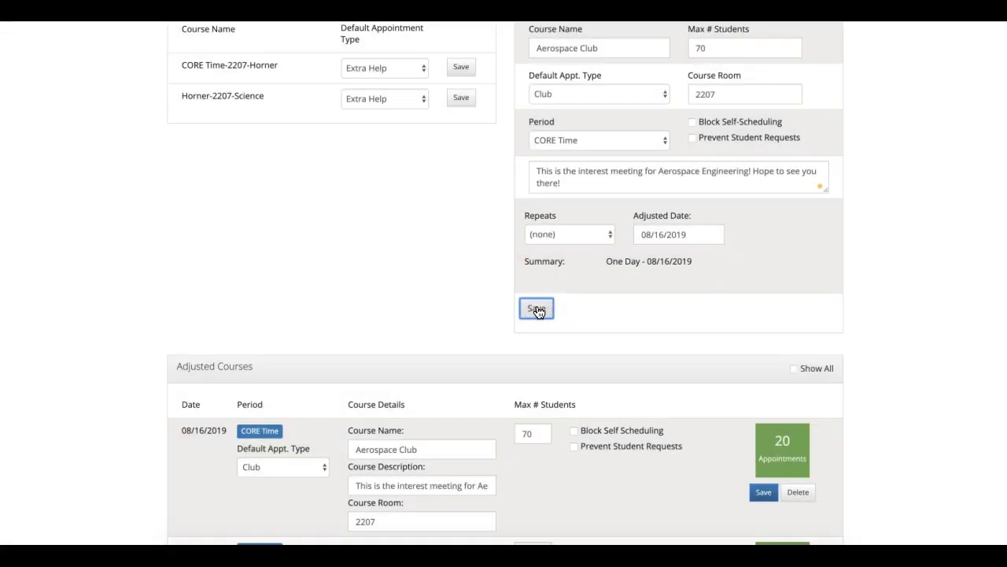
scroll(579, 333, down, 3)
scroll(578, 327, down, 3)
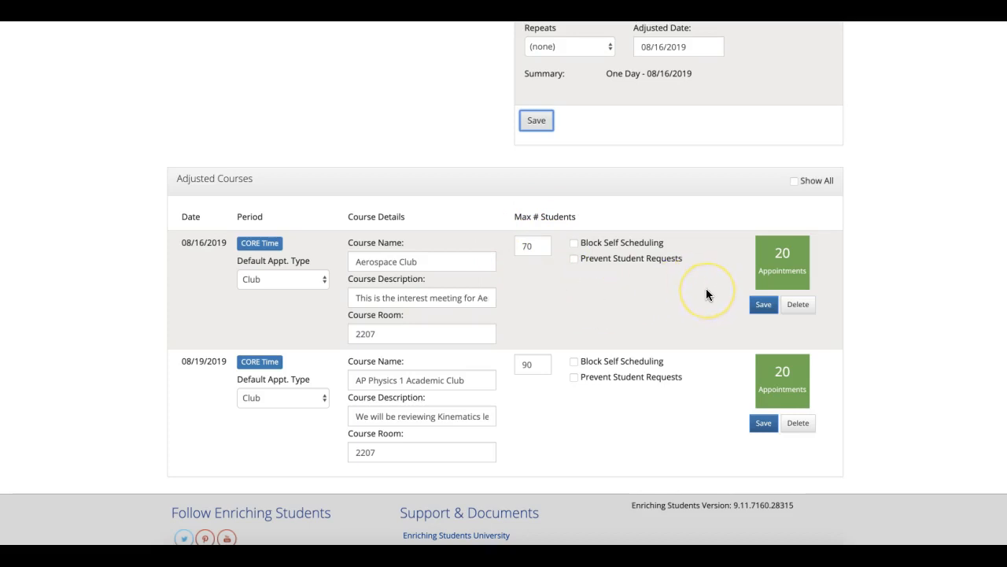
click(757, 307)
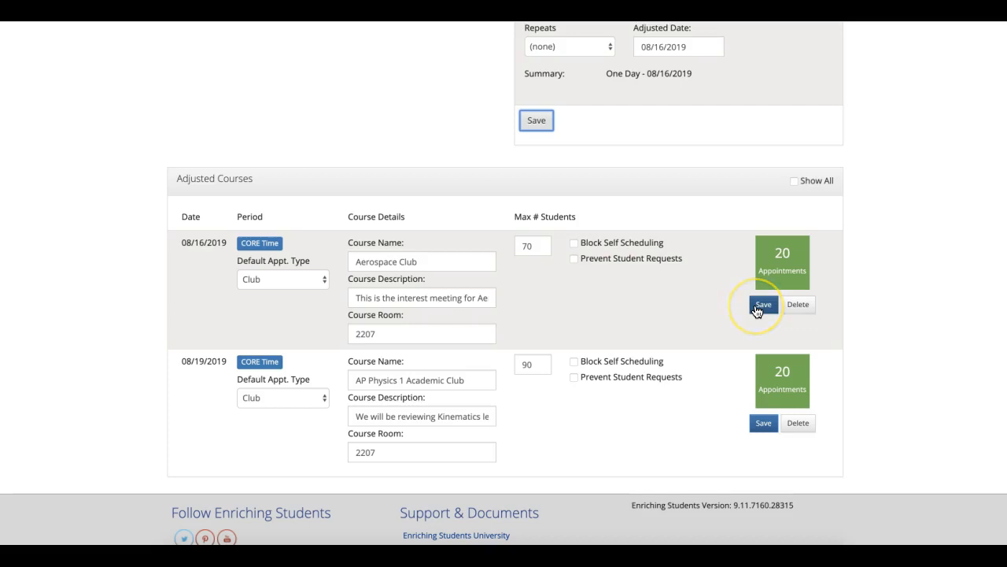